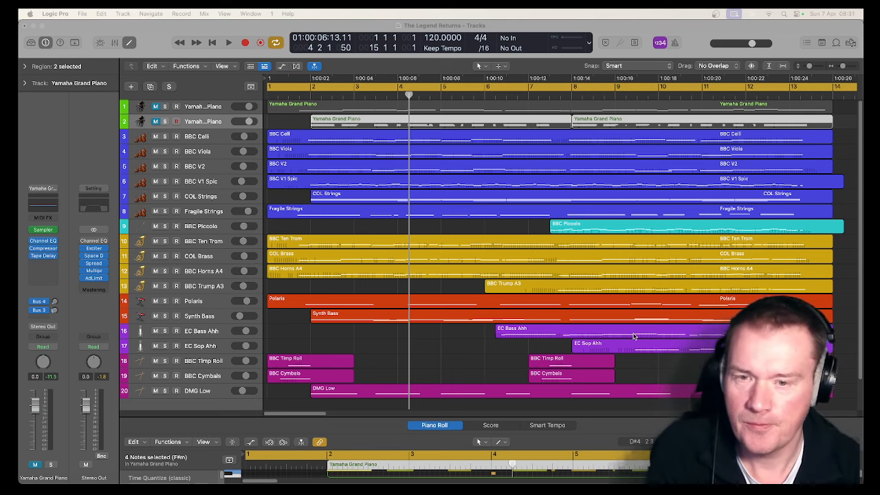
# Play through the full arrangement, toggling the mute on the second Yamaha Grand Piano track off and back on
pyautogui.click(496, 231)
pyautogui.press('space')
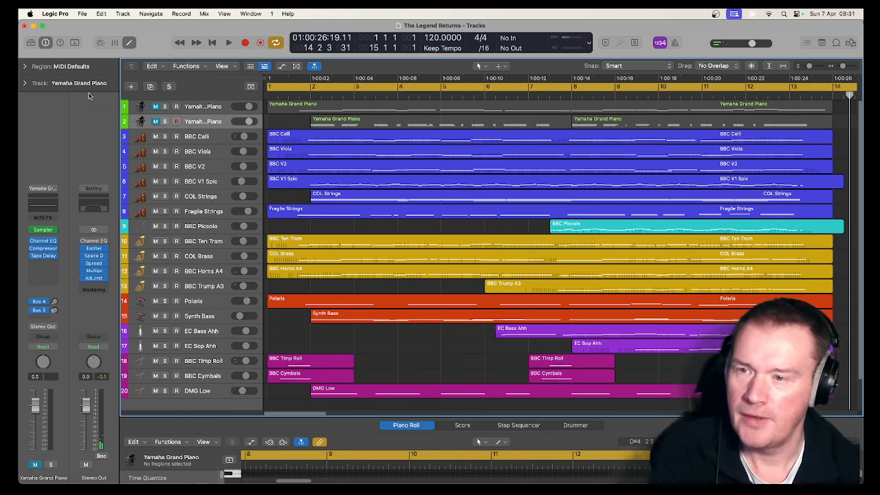
pyautogui.click(155, 122)
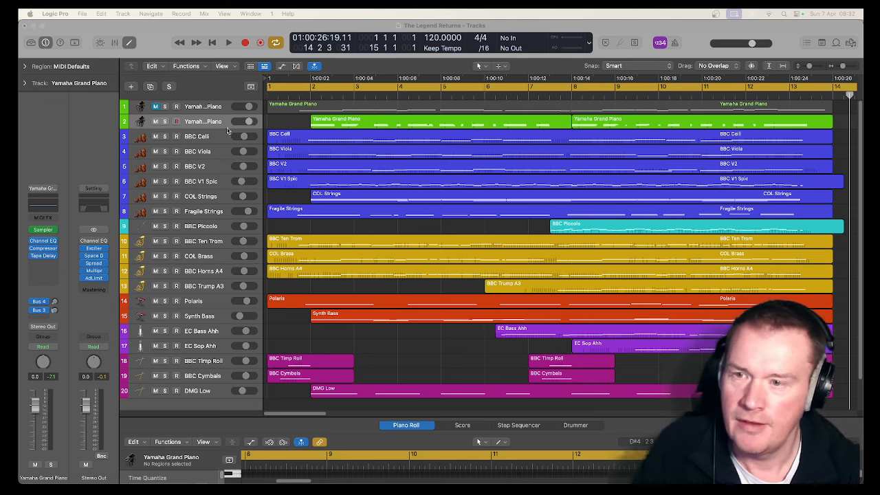
pyautogui.click(156, 122)
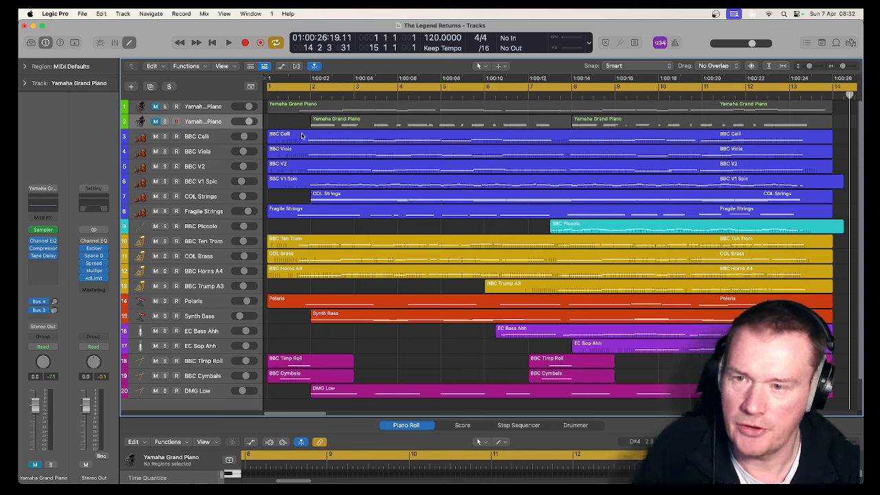
# Show the BBC Celli track's notes in an enlarged Piano Roll
pyautogui.click(218, 138)
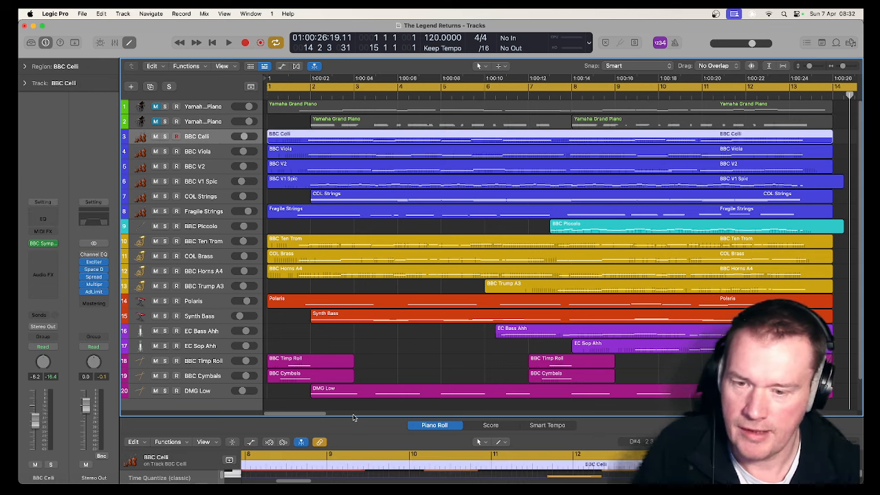
pyautogui.moveTo(353, 416); pyautogui.dragTo(370, 284)
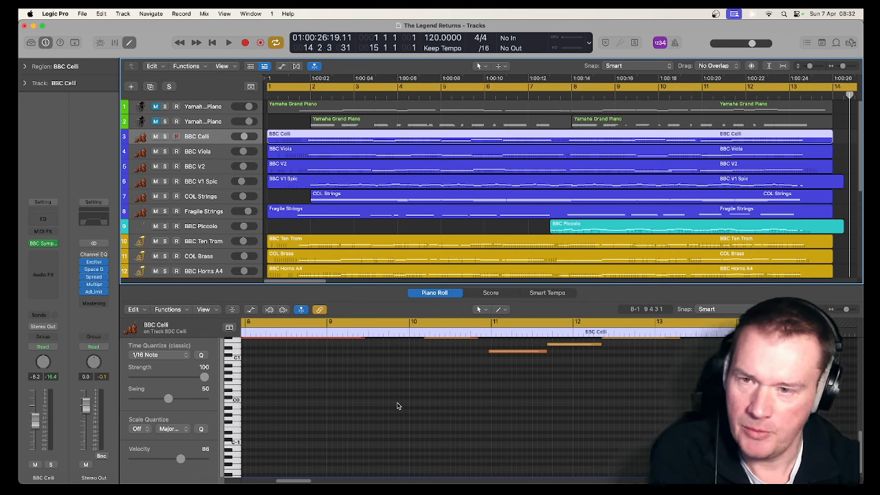
pyautogui.scroll(5, 397, 406)
pyautogui.click(418, 373)
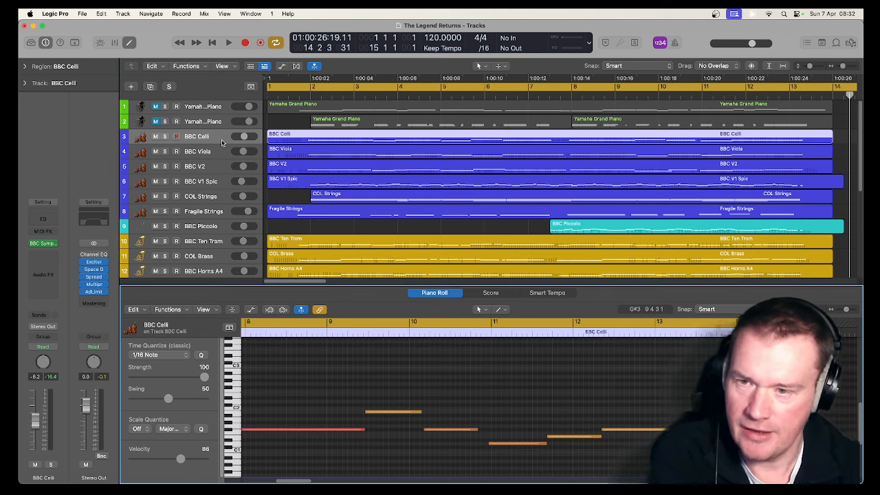
# Solo the BBC Celli track and play it with cycle mode turned off
pyautogui.click(165, 136)
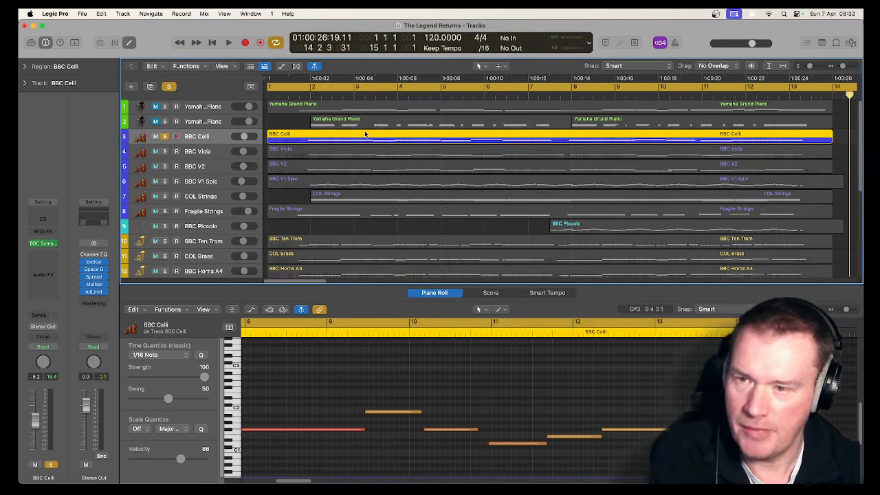
pyautogui.click(297, 93)
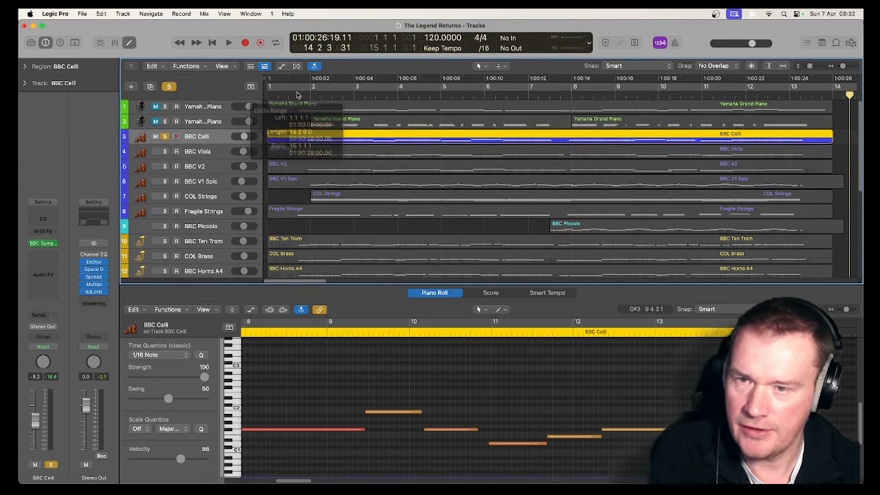
pyautogui.press('space')
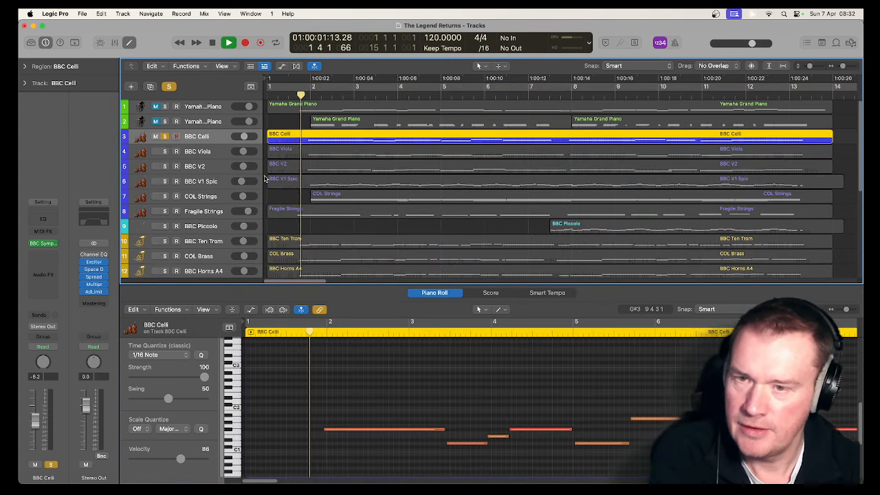
# View the BBC Symphony Orchestra instrument settings of the BBC Celli track during playback, and stop
pyautogui.click(43, 243)
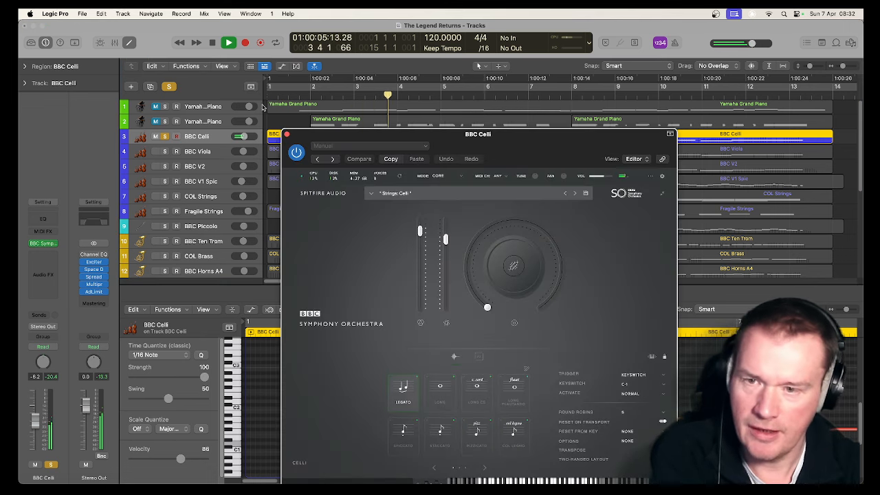
pyautogui.click(287, 135)
pyautogui.press('space')
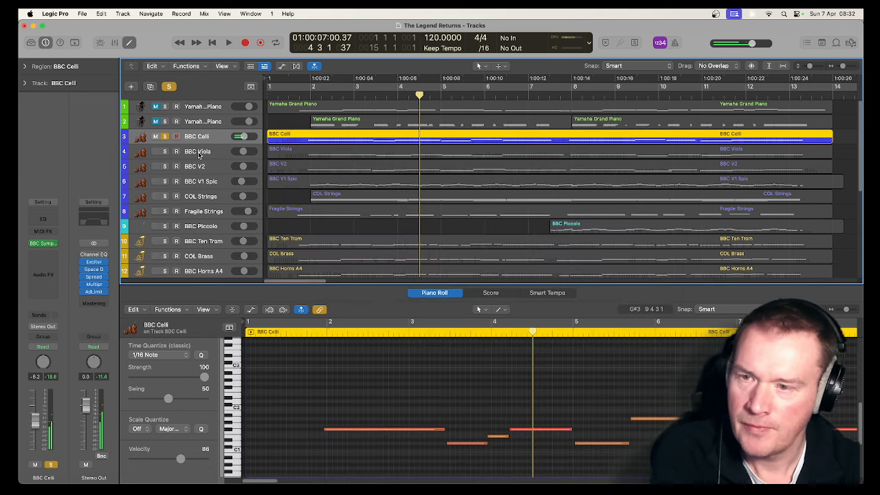
# Add BBC Viola to the soloed tracks and play it together with BBC Celli from the start
pyautogui.click(183, 154)
pyautogui.click(165, 151)
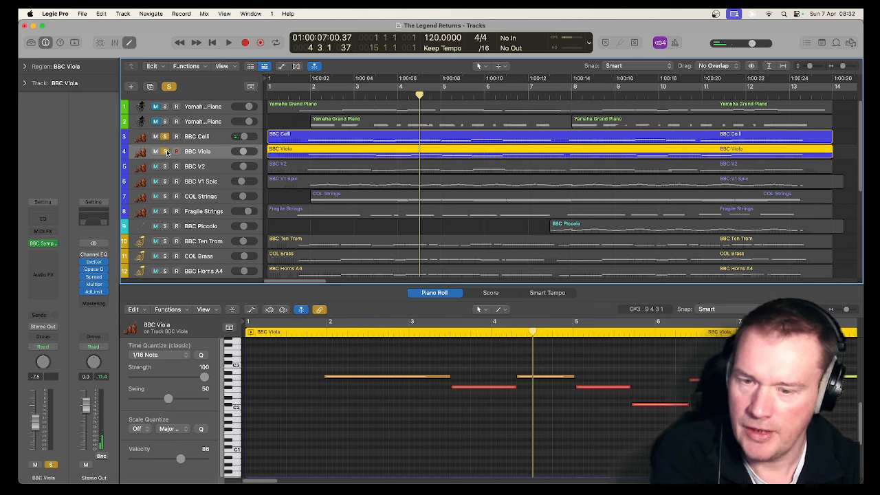
pyautogui.press('Return')
pyautogui.press('space')
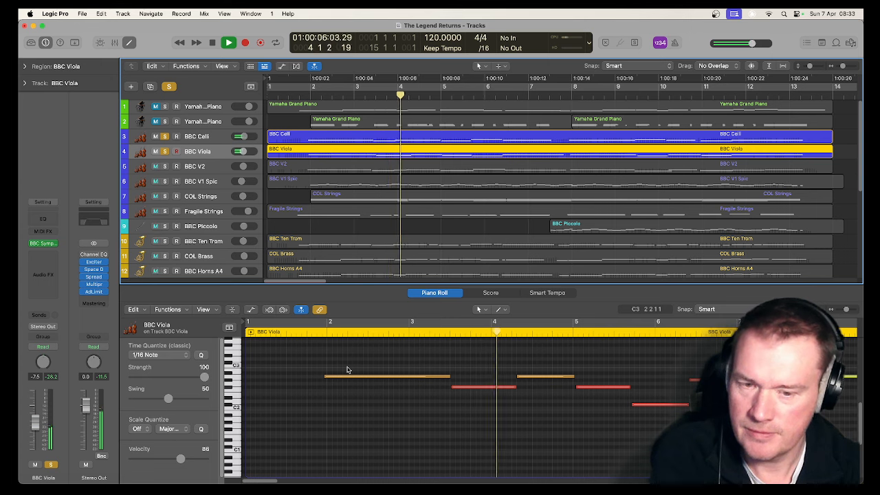
pyautogui.press('space')
# Add BBC V2 to the soloed tracks and play the celli, viola and second violins together
pyautogui.click(165, 167)
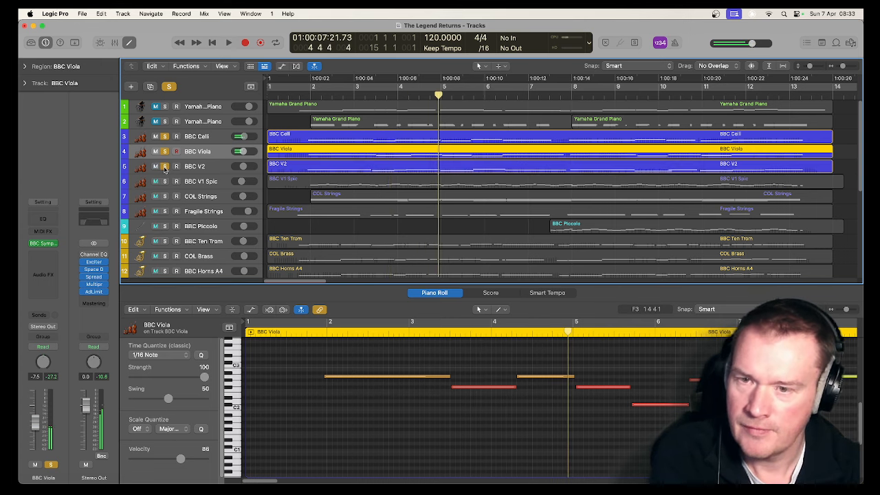
pyautogui.click(213, 167)
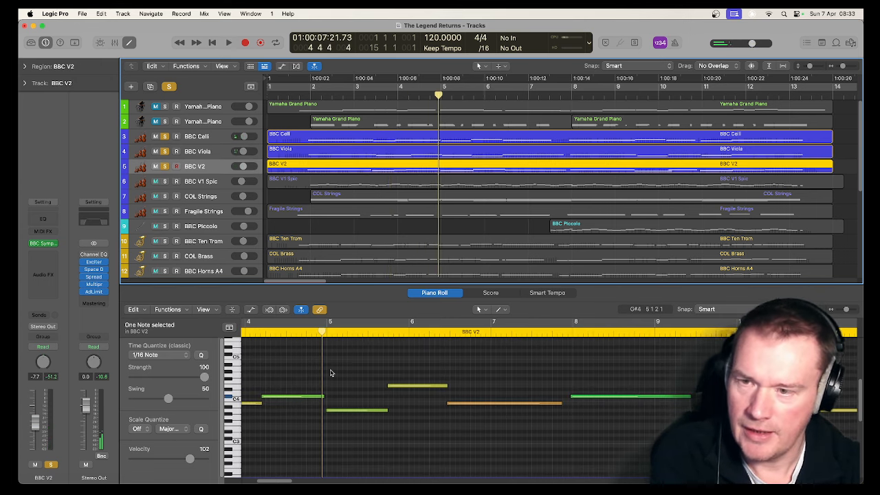
pyautogui.press('space')
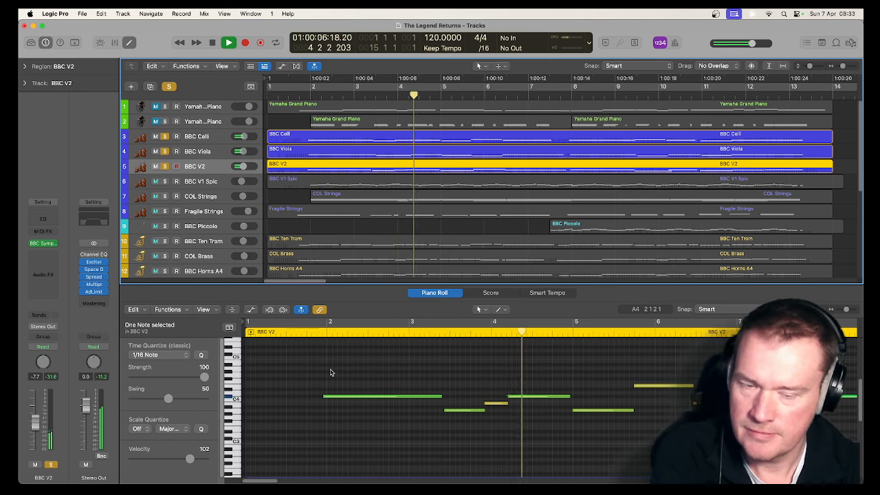
pyautogui.press('space')
# Compare the Piano Roll notes of the BBC Celli, BBC Viola and BBC V2 tracks
pyautogui.doubleClick(345, 388)
pyautogui.doubleClick(376, 452)
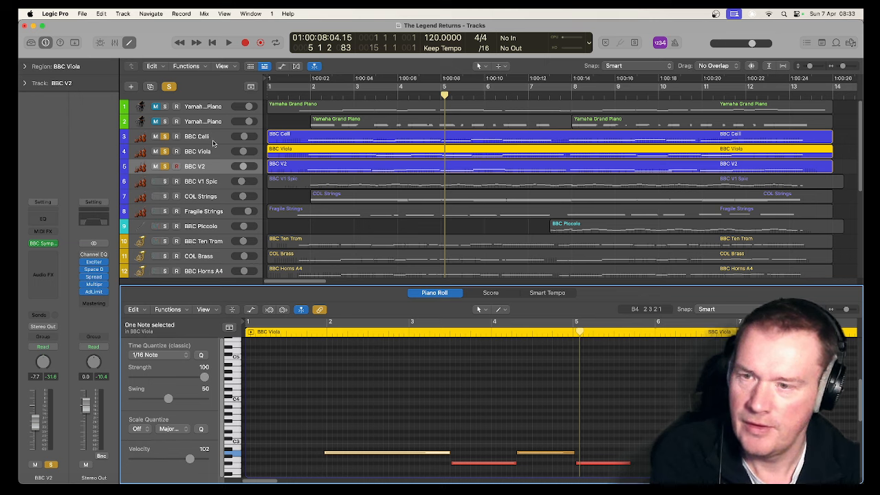
pyautogui.click(213, 142)
pyautogui.click(213, 152)
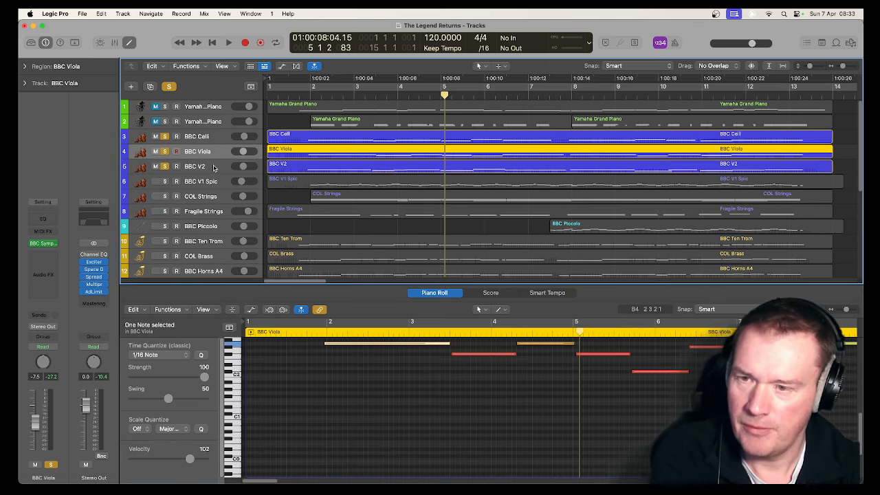
pyautogui.click(213, 168)
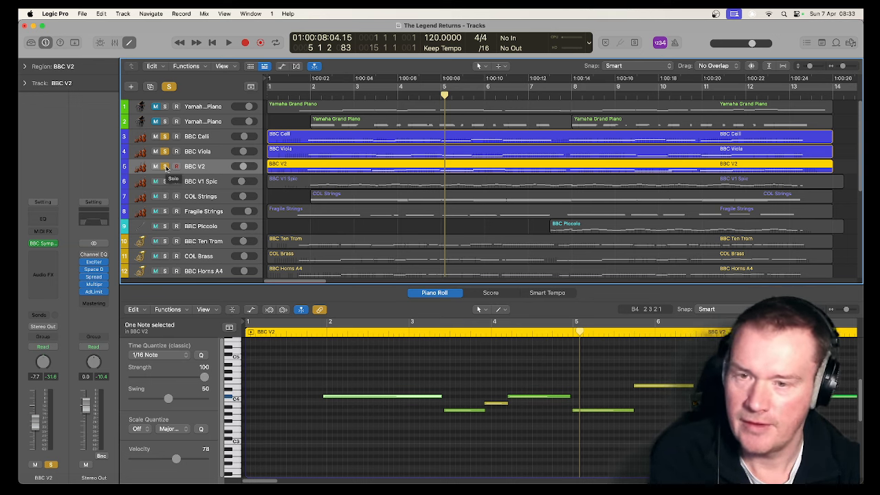
# Switch the solo from BBC Celli, Viola and V2 to BBC V1 Spic and play it from just before bar 2
pyautogui.click(165, 166)
pyautogui.click(165, 151)
pyautogui.click(165, 137)
pyautogui.click(165, 182)
pyautogui.click(306, 183)
pyautogui.click(305, 94)
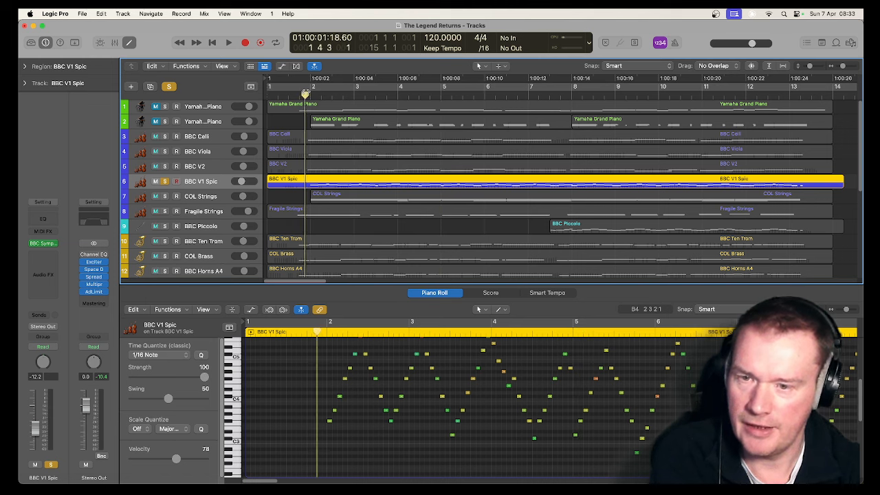
pyautogui.press('space')
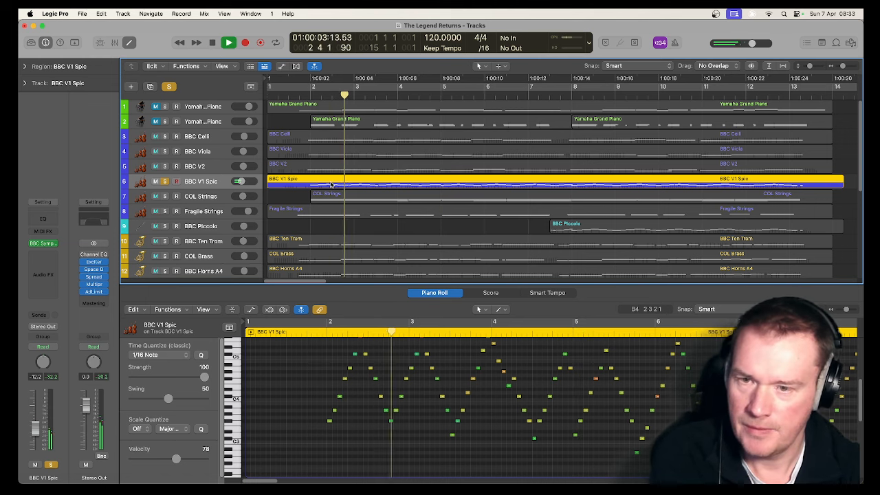
# View the BBC V1 Spic track's instrument settings and its Expression automation curve while it plays
pyautogui.click(44, 245)
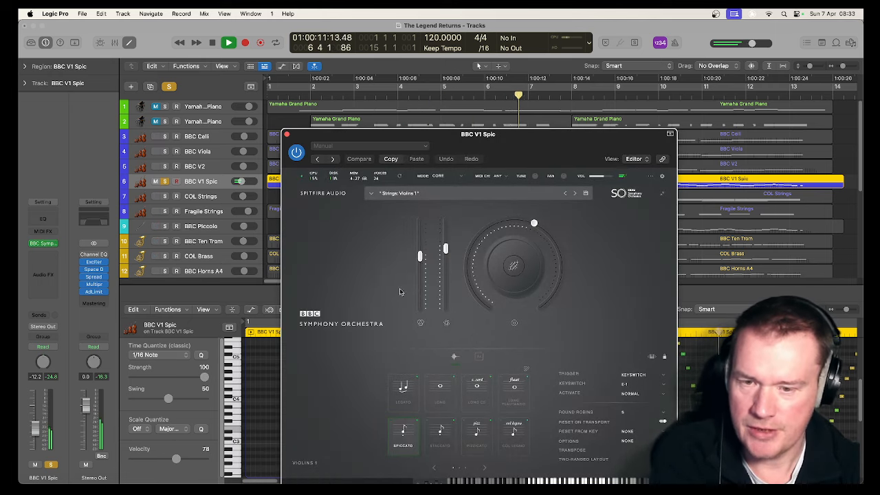
pyautogui.click(287, 134)
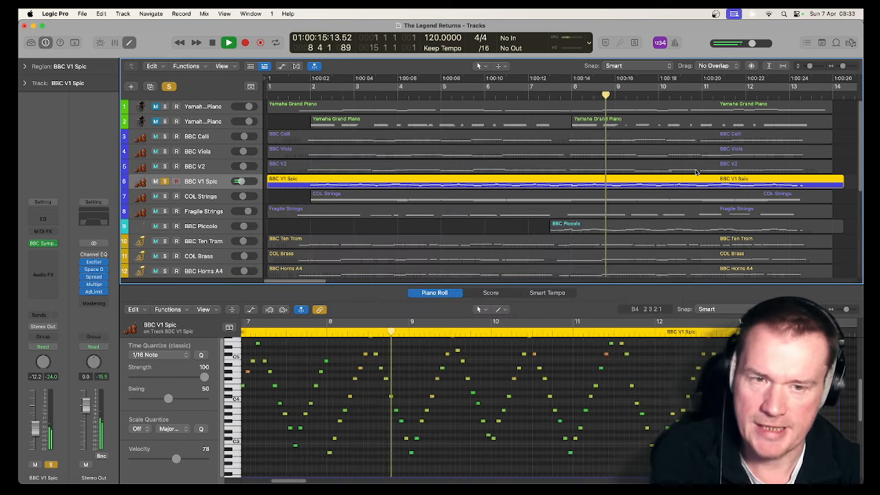
pyautogui.click(282, 66)
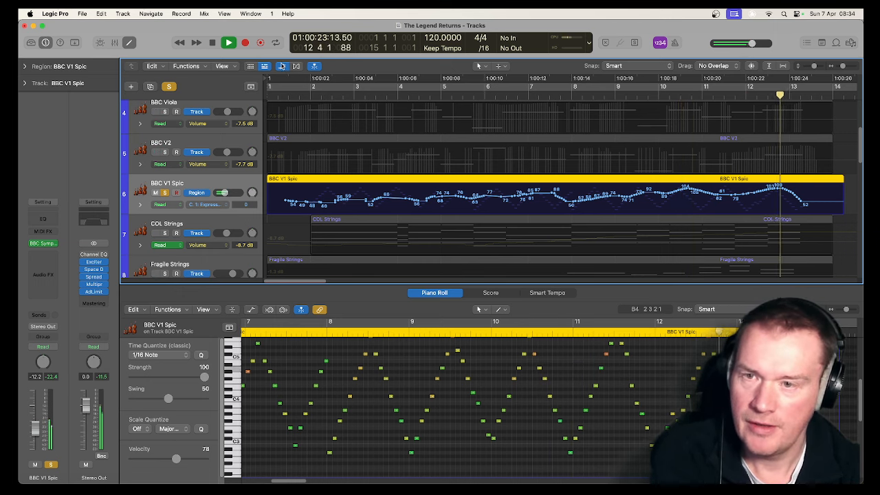
pyautogui.press('space')
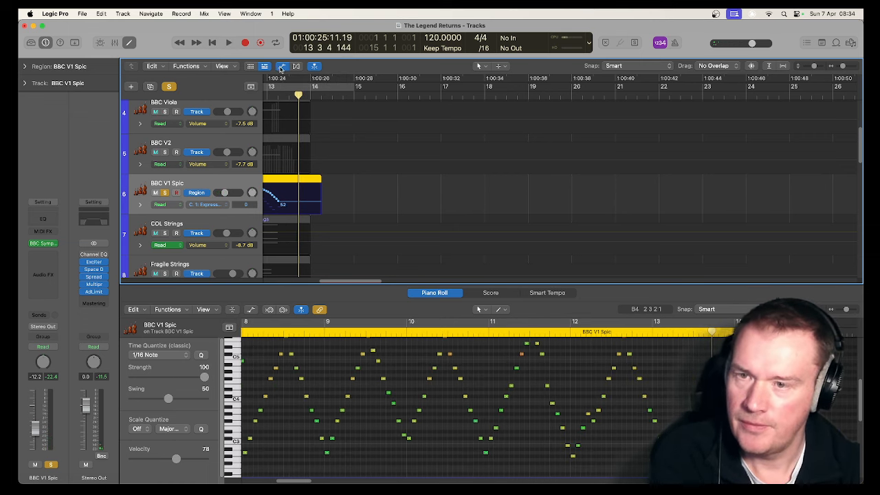
pyautogui.click(281, 67)
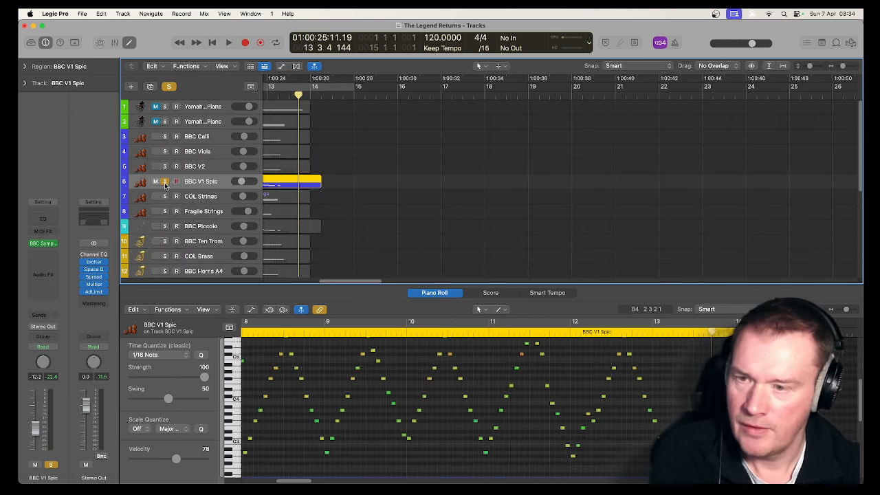
# Switch the solo from BBC V1 Spic to the COL Strings track and play it from the start
pyautogui.click(470, 243)
pyautogui.press('z')
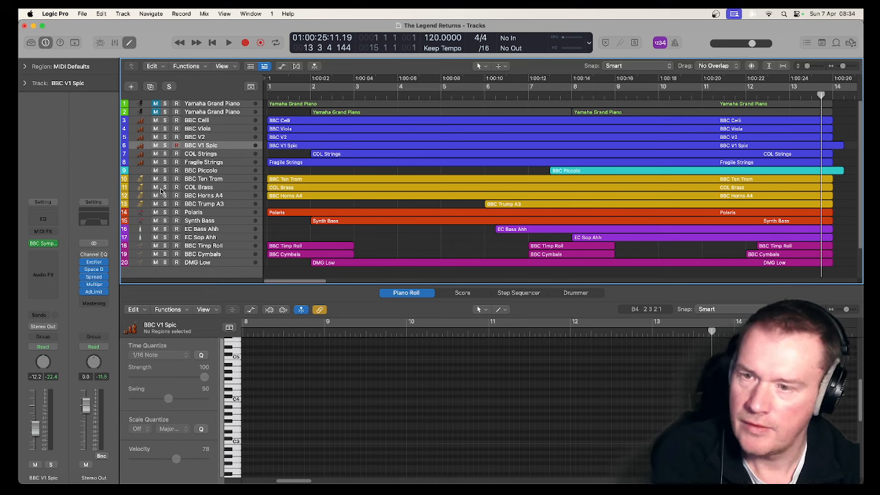
pyautogui.click(212, 156)
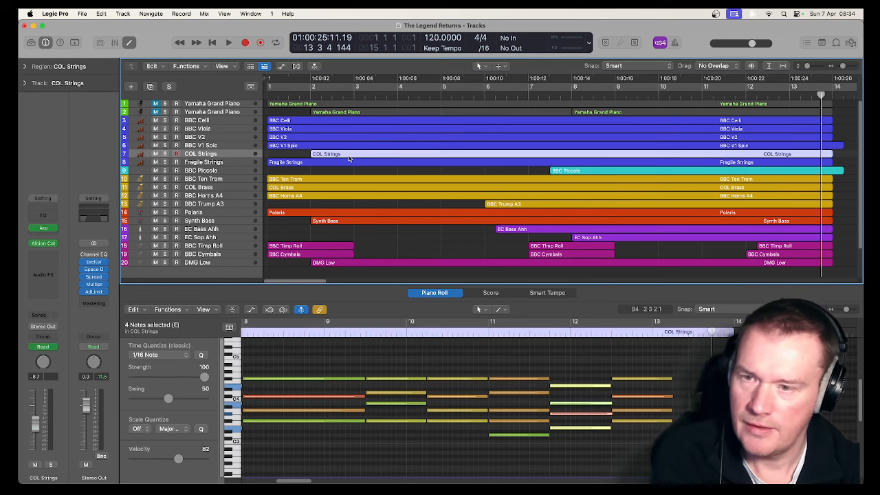
pyautogui.click(165, 154)
pyautogui.press('Return')
pyautogui.press('space')
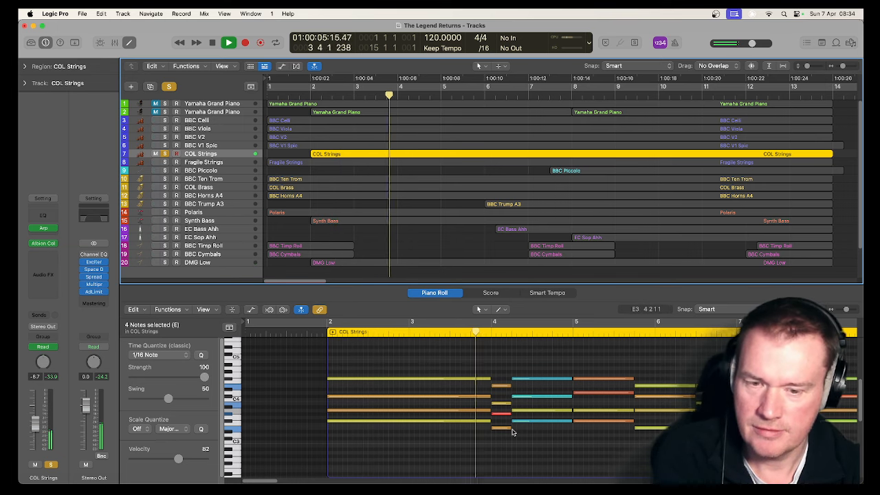
# Examine the Arpeggiator pattern on the COL Strings track and replay the part with the plug-in closed
pyautogui.click(46, 232)
pyautogui.press('space')
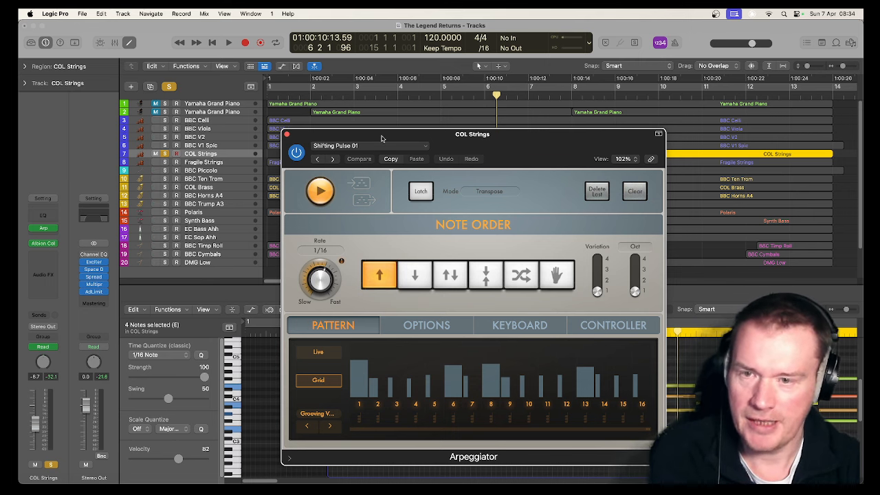
pyautogui.moveTo(336, 147); pyautogui.dragTo(283, 120)
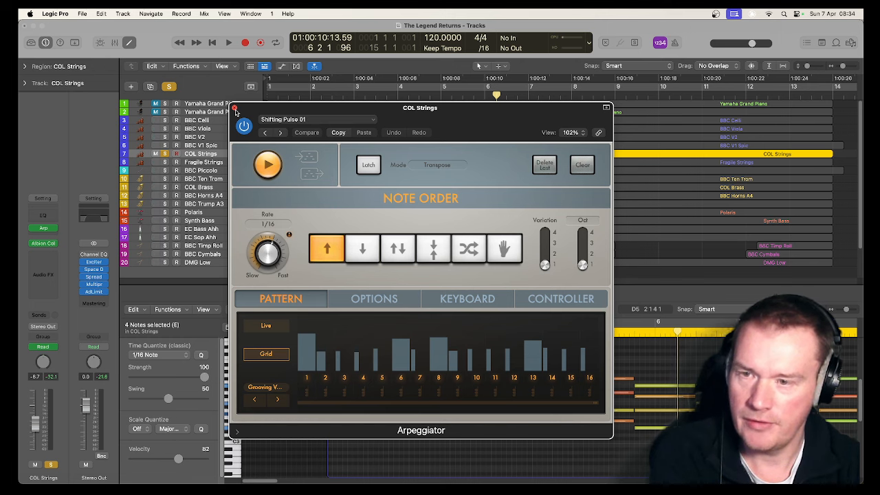
pyautogui.click(234, 108)
pyautogui.hotkey('shift', 'space')
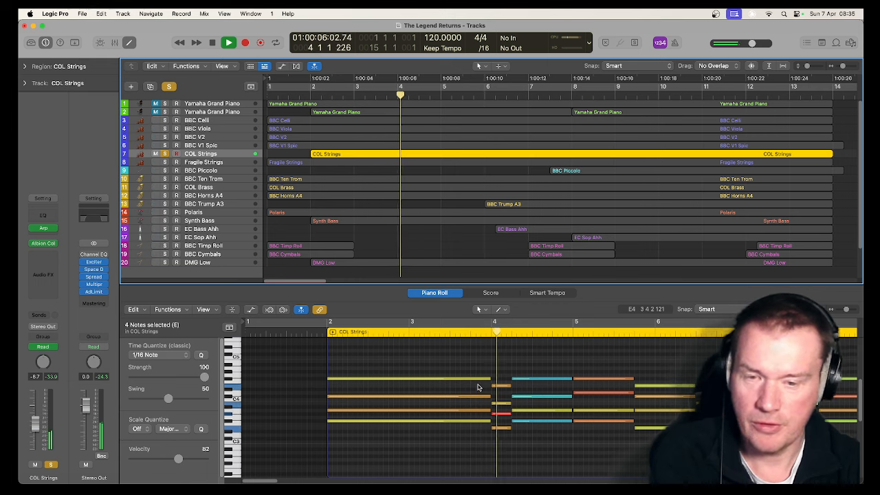
pyautogui.press('space')
# Switch the solo from COL Strings to Fragile Strings and play it from bar 1
pyautogui.click(165, 154)
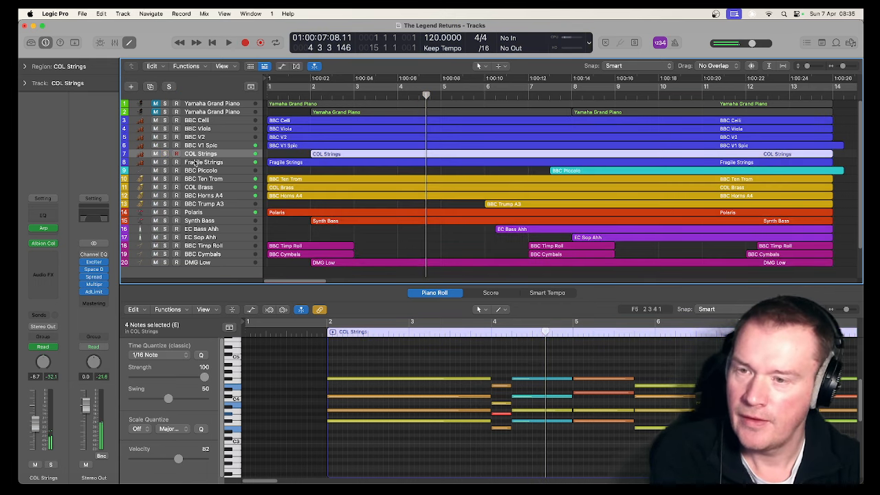
pyautogui.click(155, 164)
pyautogui.click(165, 162)
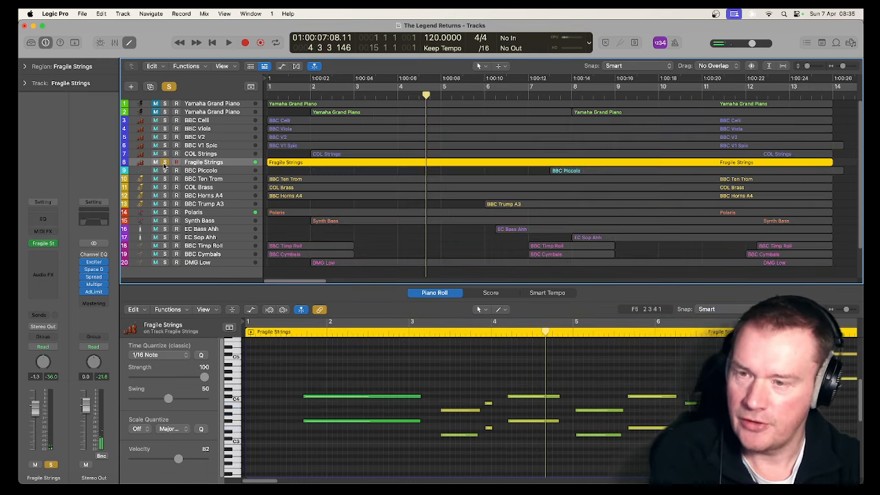
pyautogui.click(280, 96)
pyautogui.press('space')
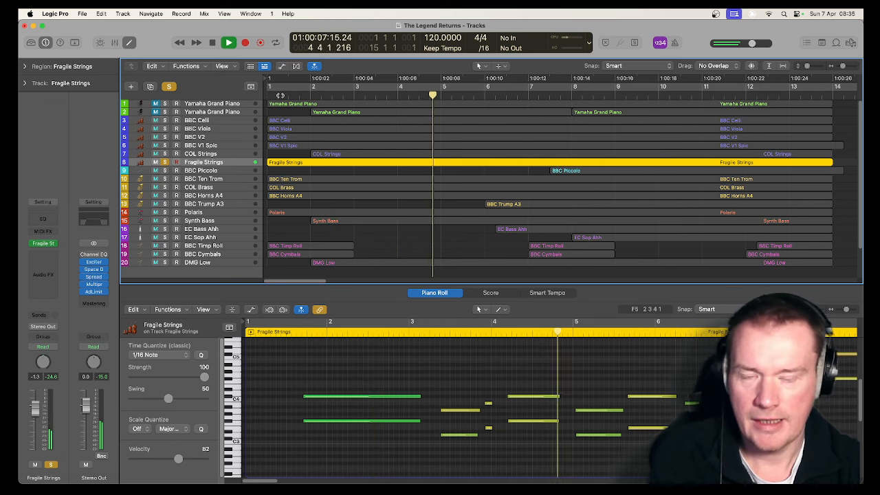
# End the Fragile Strings solo playback and display the BBC Piccolo region's notes in the Piano Roll
pyautogui.press('space')
pyautogui.press('s')
pyautogui.click(574, 170)
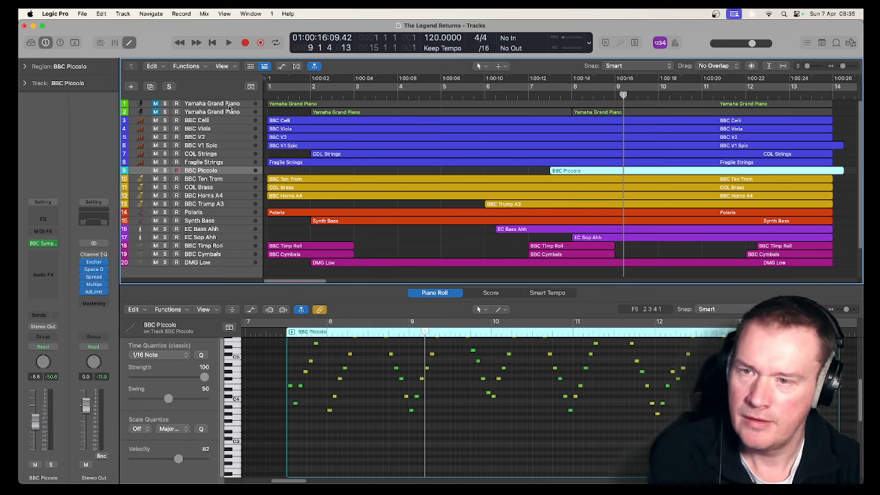
# Expand the tracks area to view all 20 tracks with no region selected, and restore the Piano Roll's height
pyautogui.moveTo(287, 284); pyautogui.dragTo(287, 421)
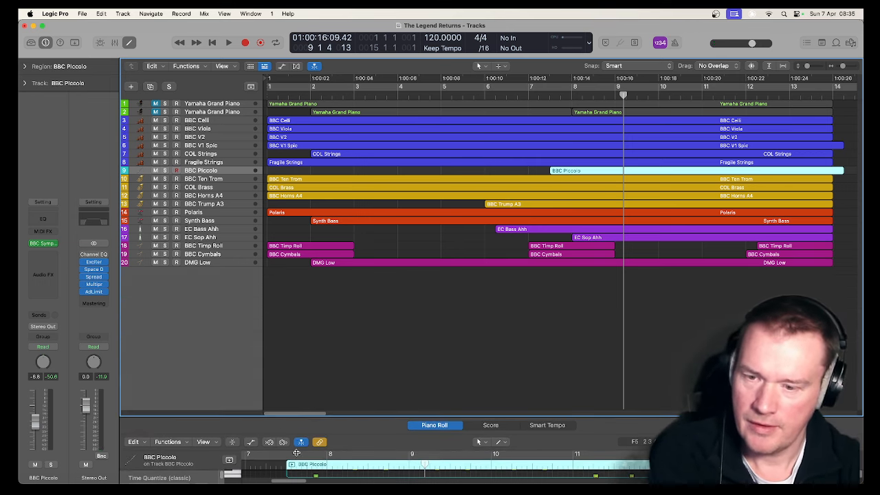
pyautogui.click(353, 353)
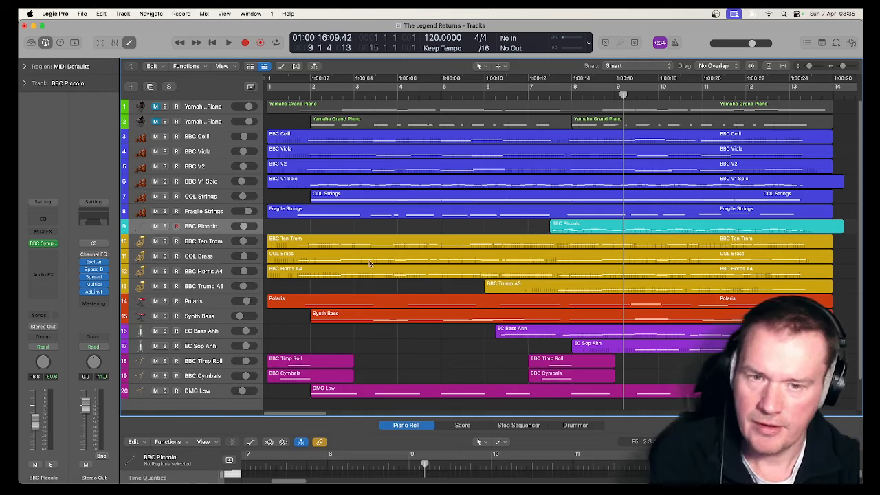
pyautogui.moveTo(287, 416); pyautogui.dragTo(288, 284)
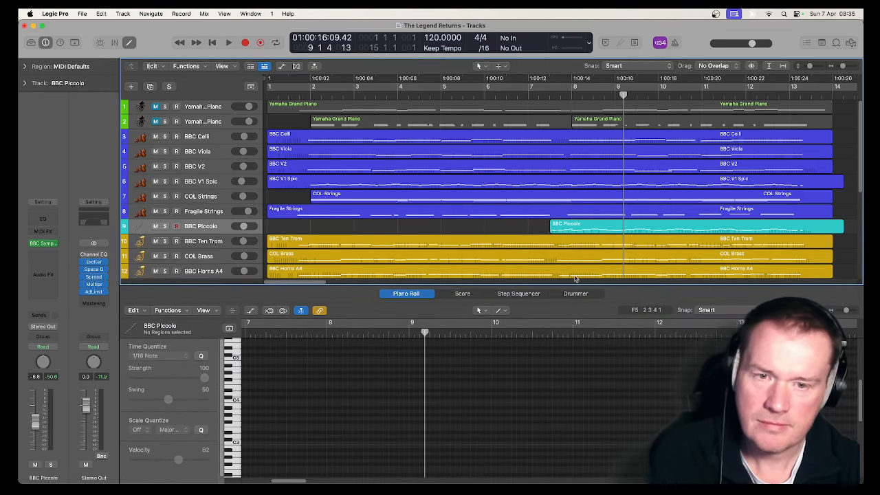
# Show the BBC V1 Spic region's notes and play that track soloed together with BBC Piccolo from bar 9
pyautogui.click(577, 178)
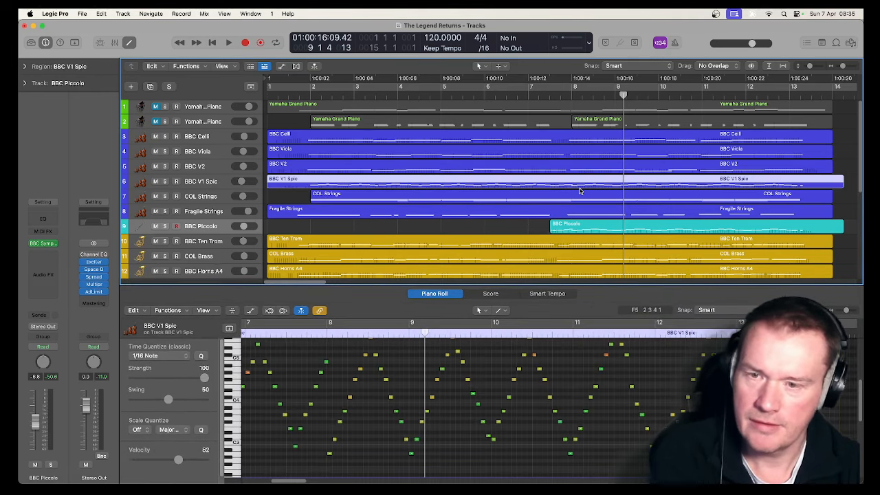
pyautogui.click(165, 182)
pyautogui.click(165, 227)
pyautogui.press('space')
pyautogui.press('space')
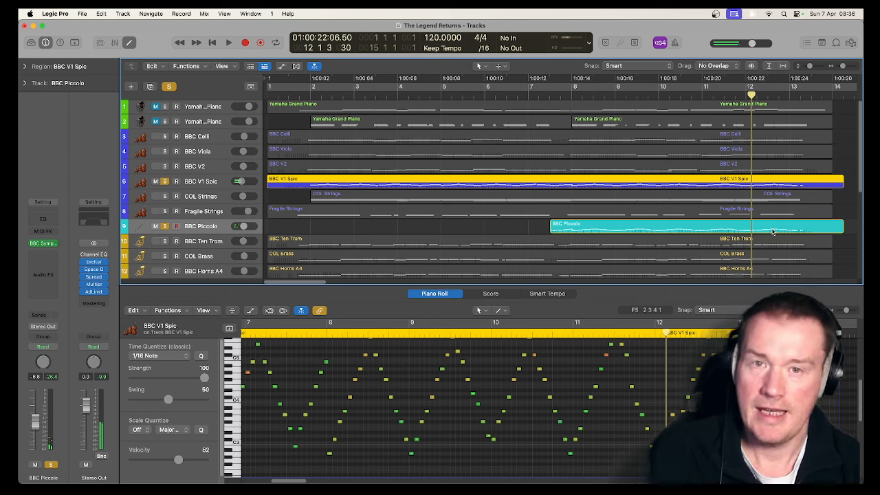